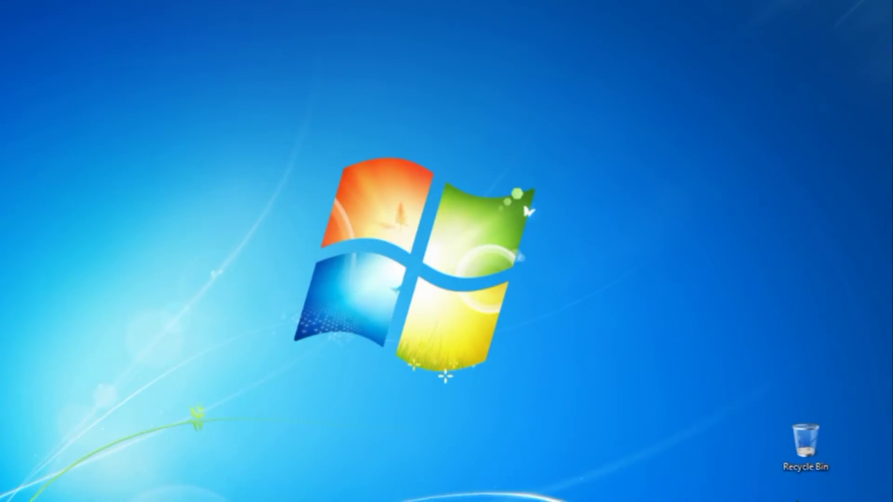
# - Join the dnp LaserPanel Touch wireless network, entering the network's security key
pyautogui.click(826, 501)
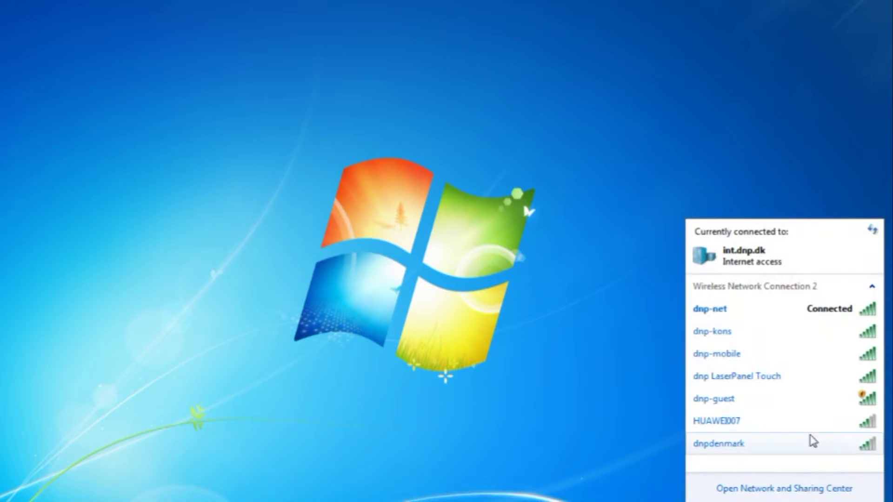
pyautogui.click(791, 382)
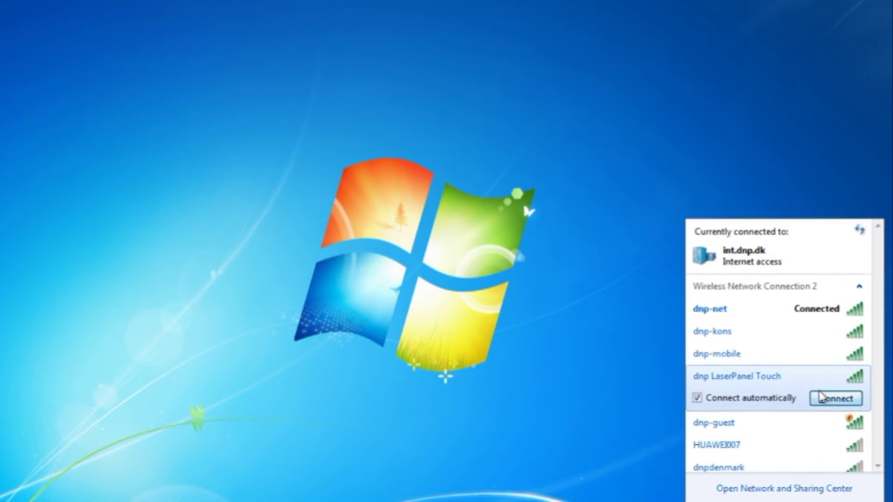
pyautogui.click(844, 406)
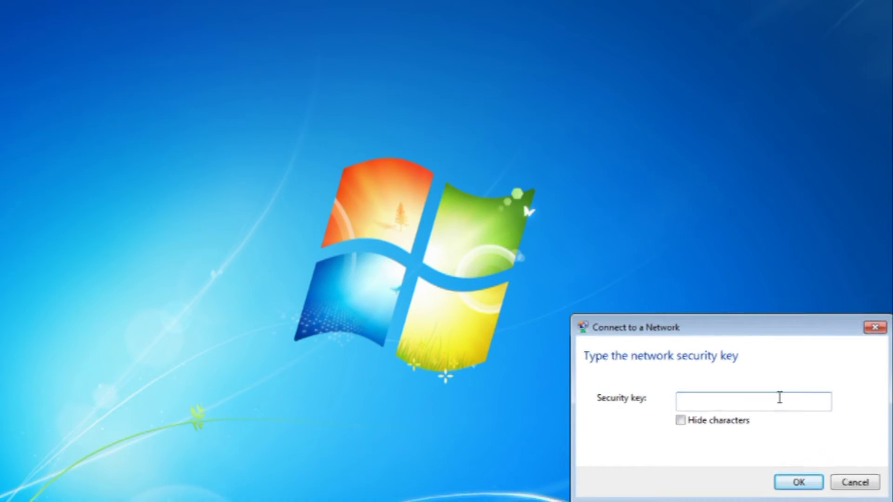
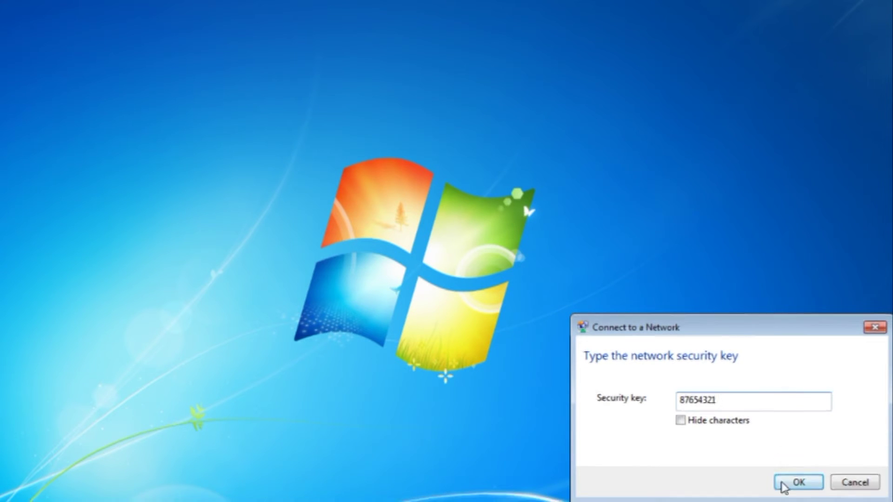
pyautogui.click(795, 486)
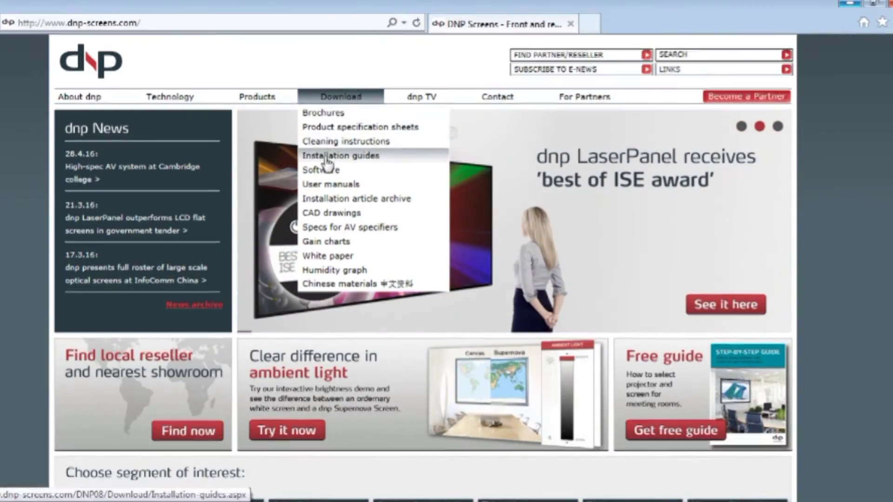
# - Go to dnp-screens.com's Download > Software page and scroll to the EZ View links
pyautogui.click(325, 172)
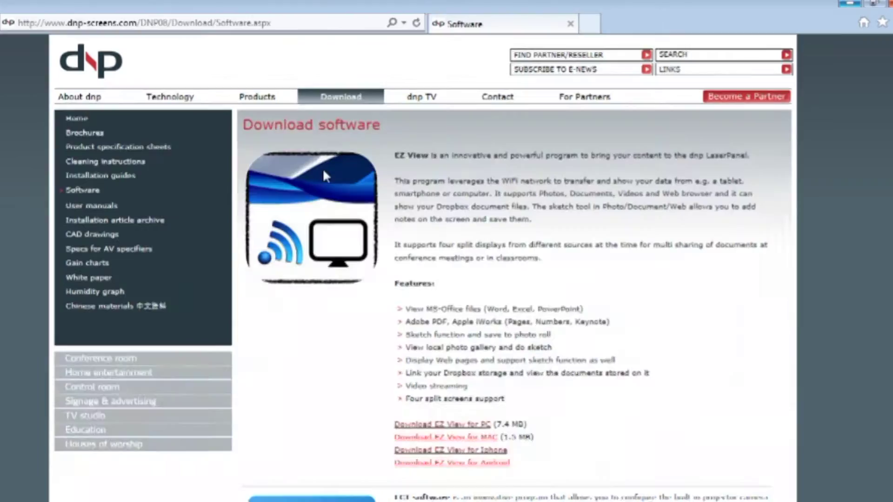
pyautogui.scroll(-2, 423, 265)
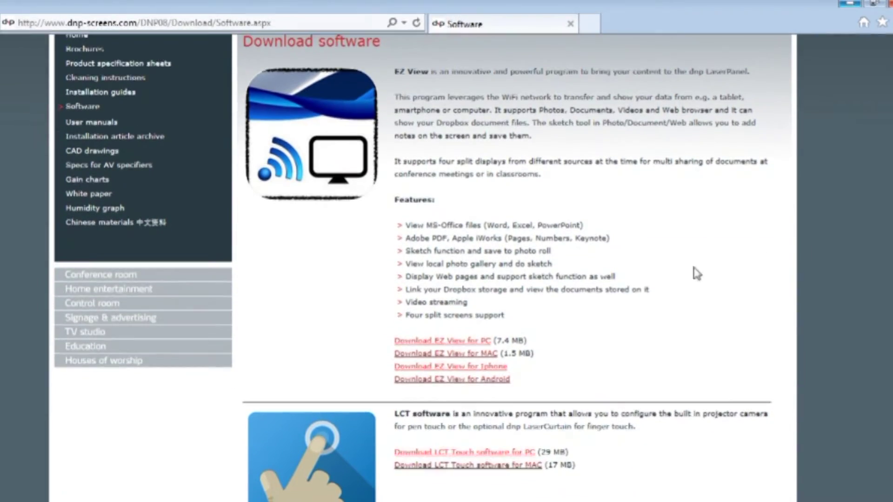
# - Save EZView_for_Windows.zip to the Desktop and minimize Internet Explorer
pyautogui.click(445, 346)
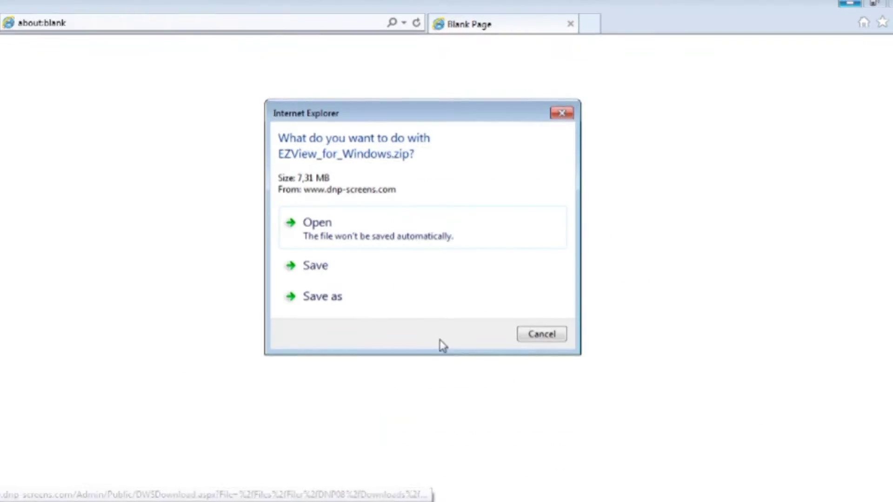
pyautogui.click(319, 299)
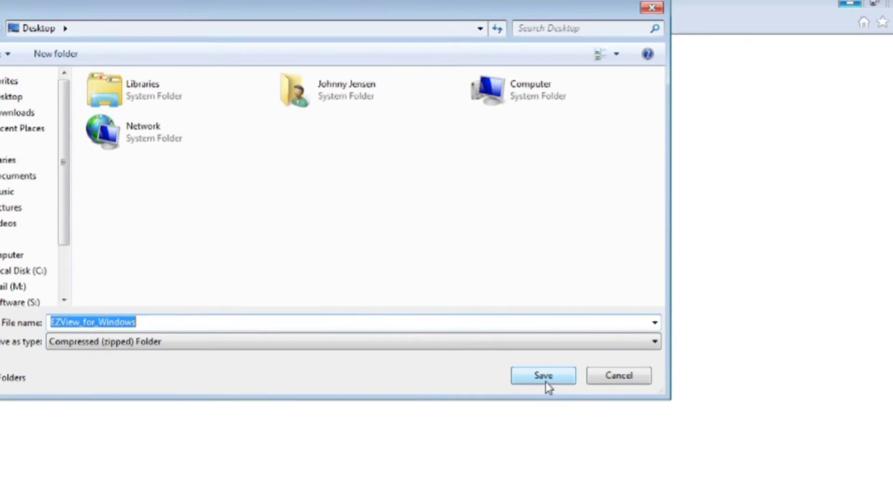
pyautogui.click(545, 376)
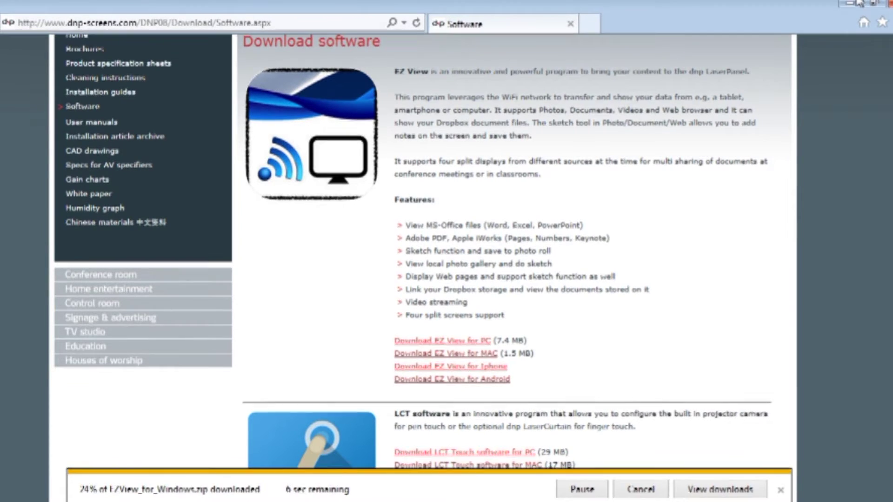
pyautogui.click(857, 3)
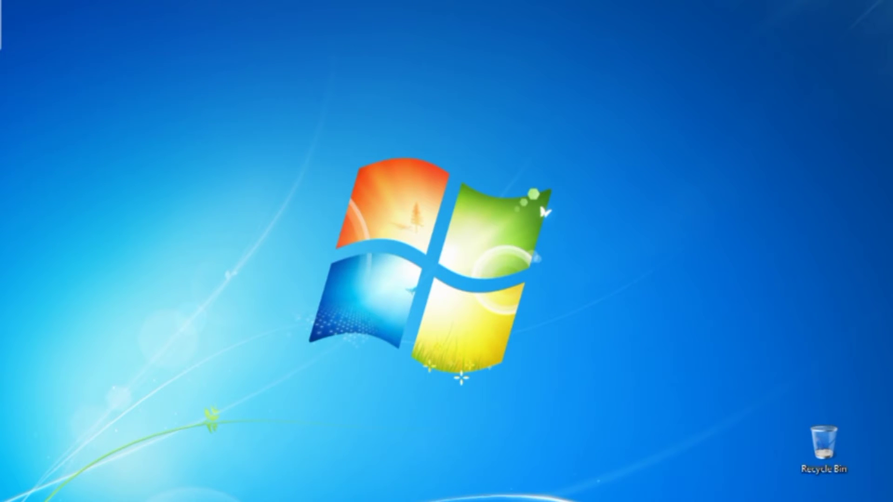
# - Open the EZView_for_Windows zip from the desktop and run EZ_View_Win inside it
pyautogui.click(132, 141)
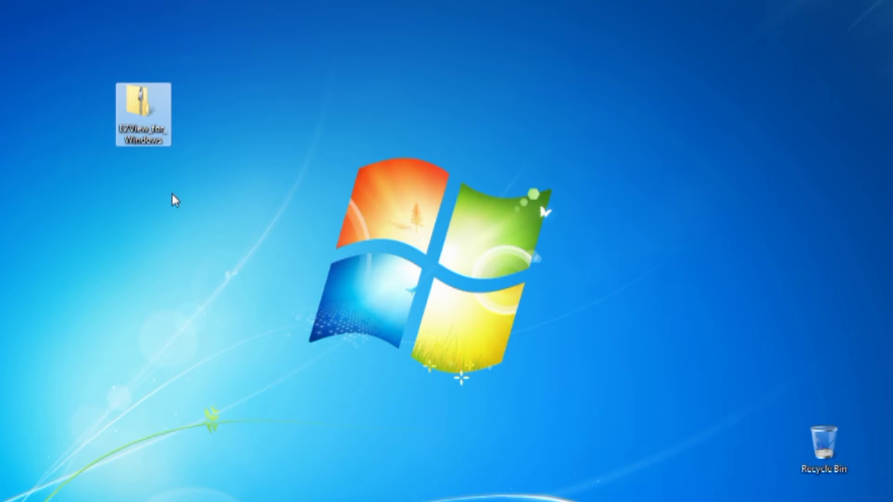
pyautogui.doubleClick(141, 110)
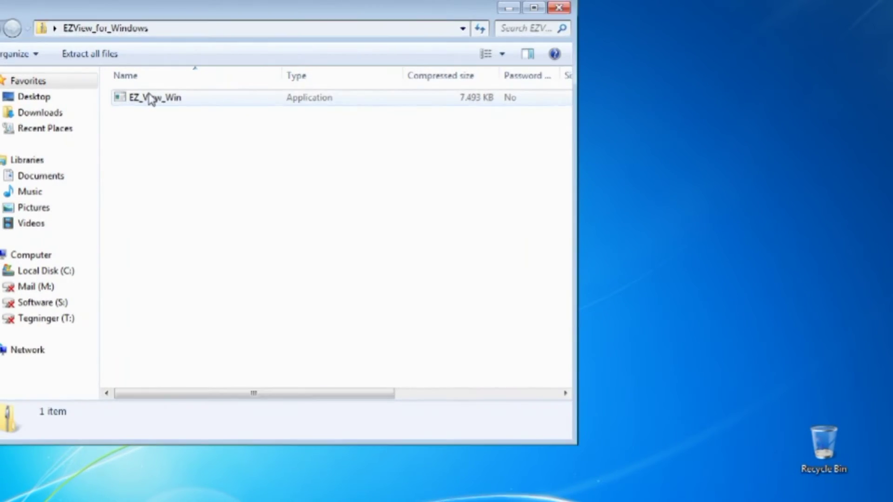
pyautogui.click(150, 100)
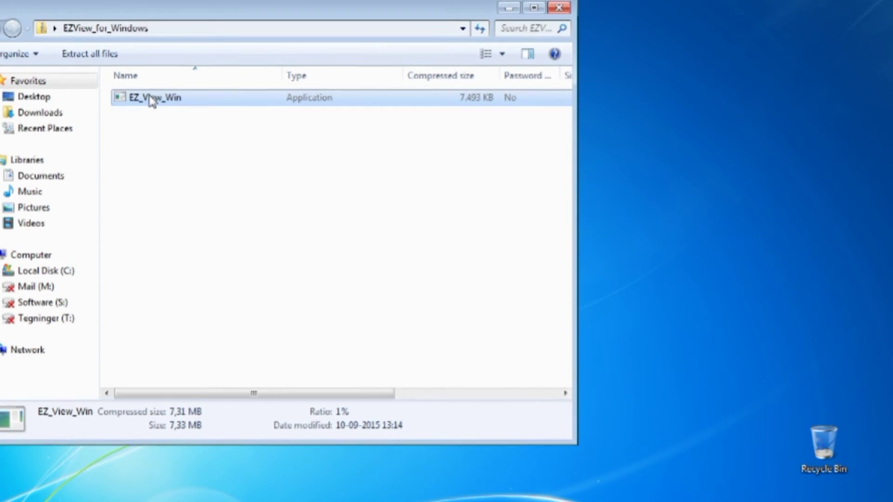
pyautogui.doubleClick(150, 100)
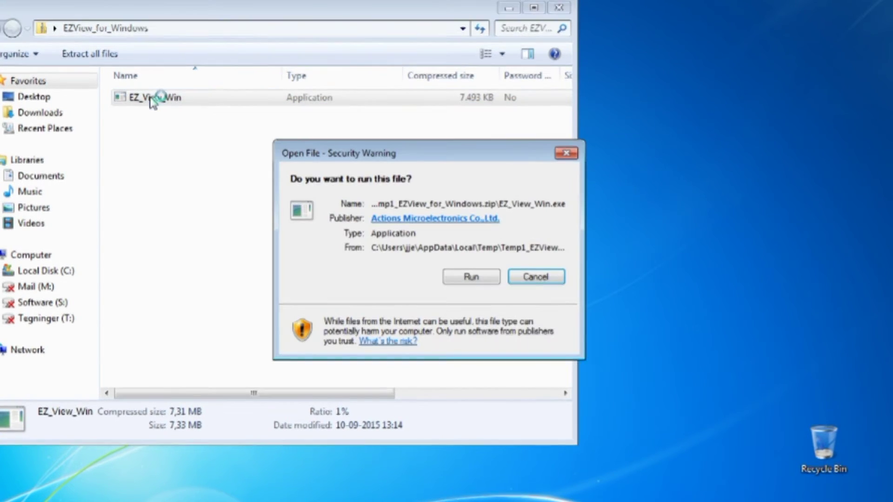
# - Allow the EZ View installer to run and start the installation
pyautogui.click(476, 281)
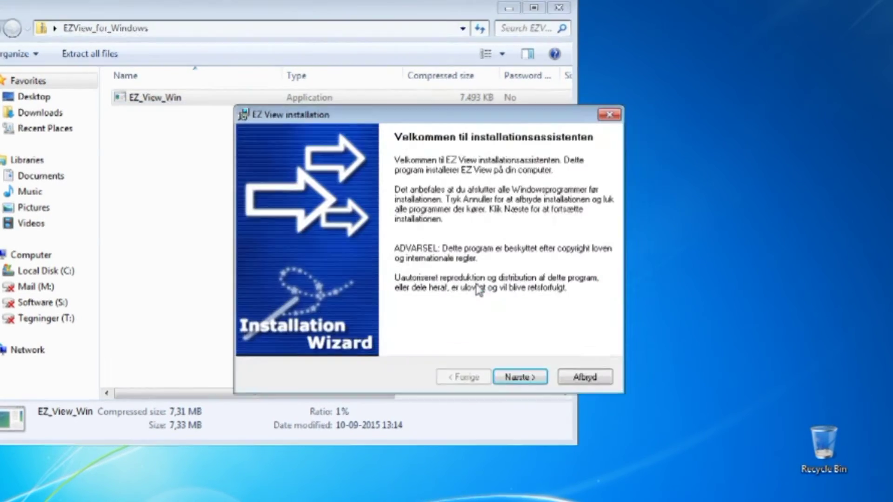
pyautogui.click(522, 379)
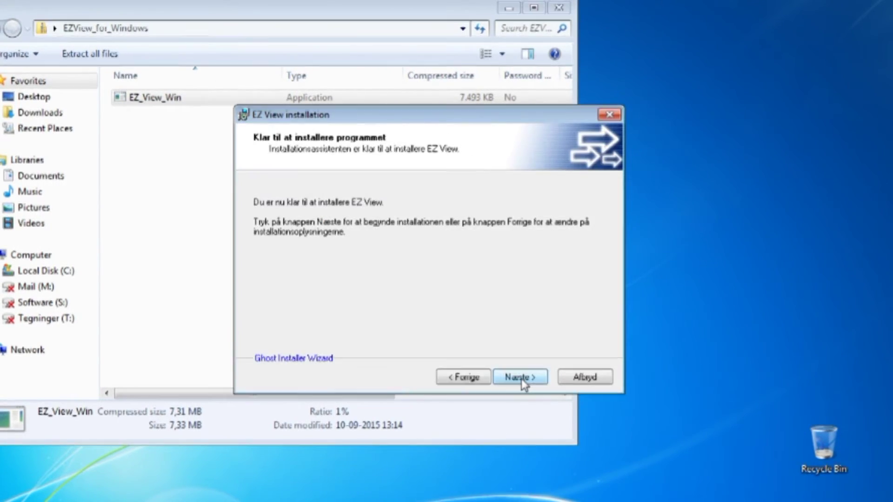
pyautogui.click(521, 379)
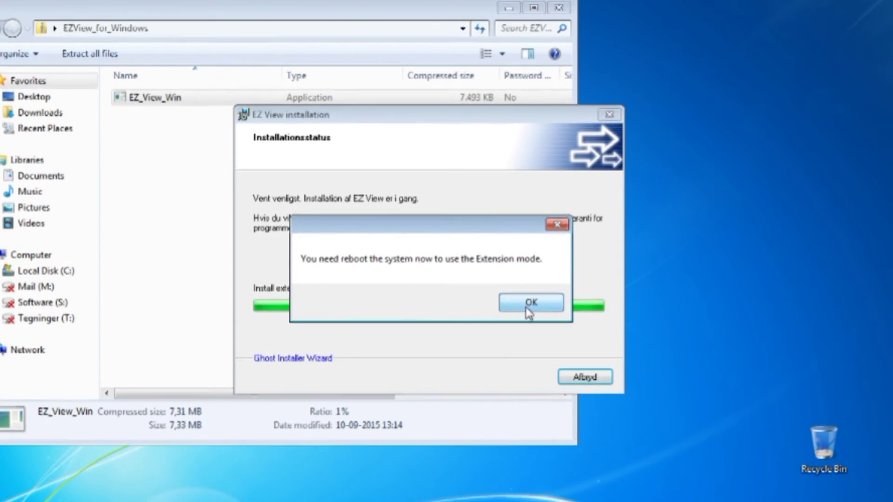
# - Choose 'Nej, jeg genstarter min computer senere', finish the installer, and close the zip folder window
pyautogui.click(529, 307)
pyautogui.click(391, 276)
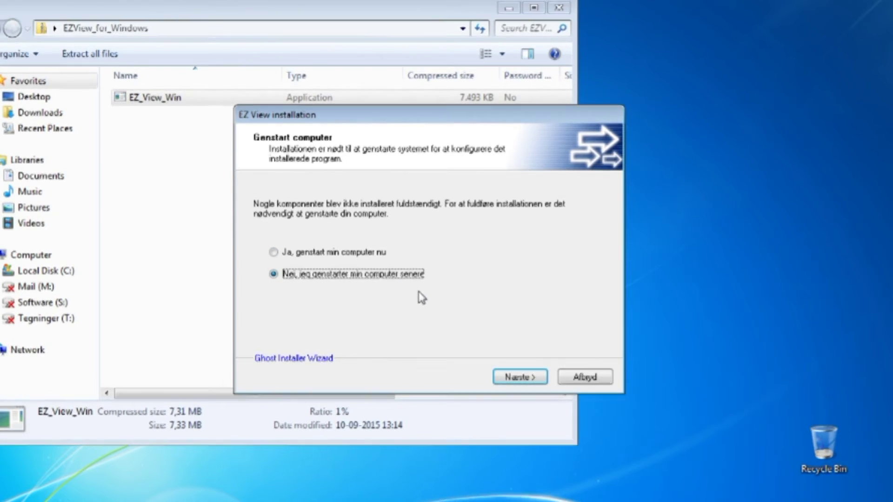
pyautogui.click(521, 377)
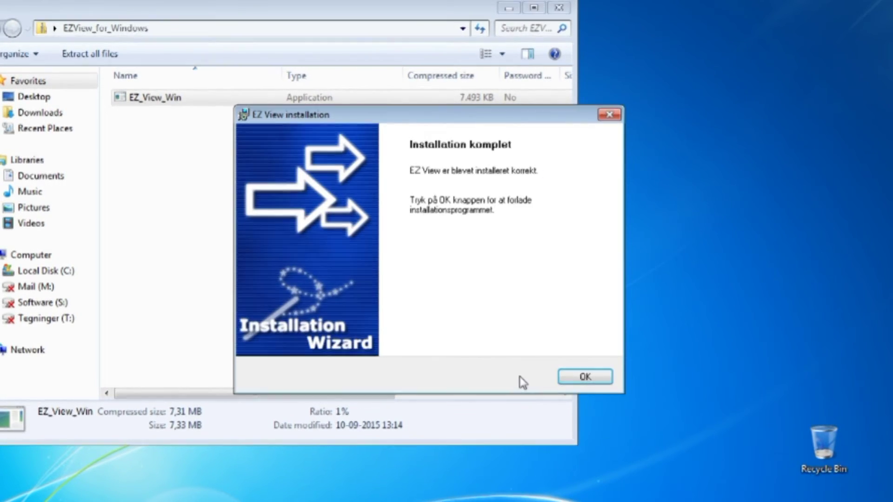
pyautogui.click(585, 378)
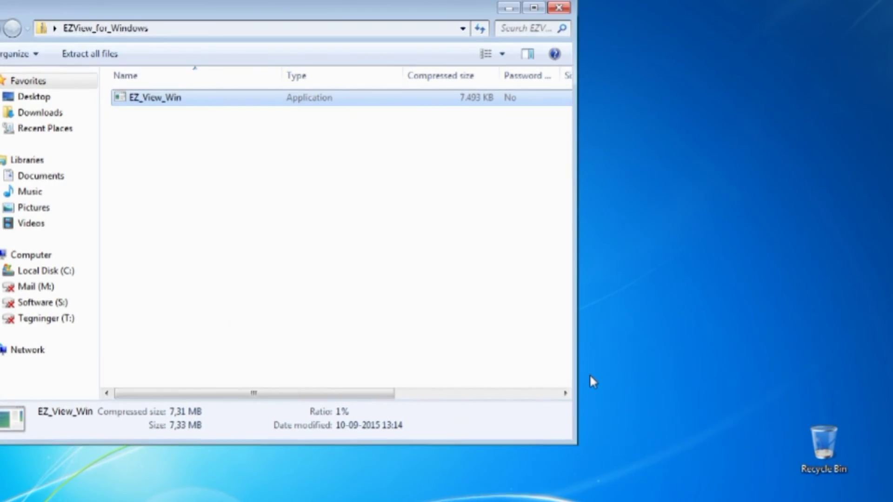
pyautogui.click(564, 7)
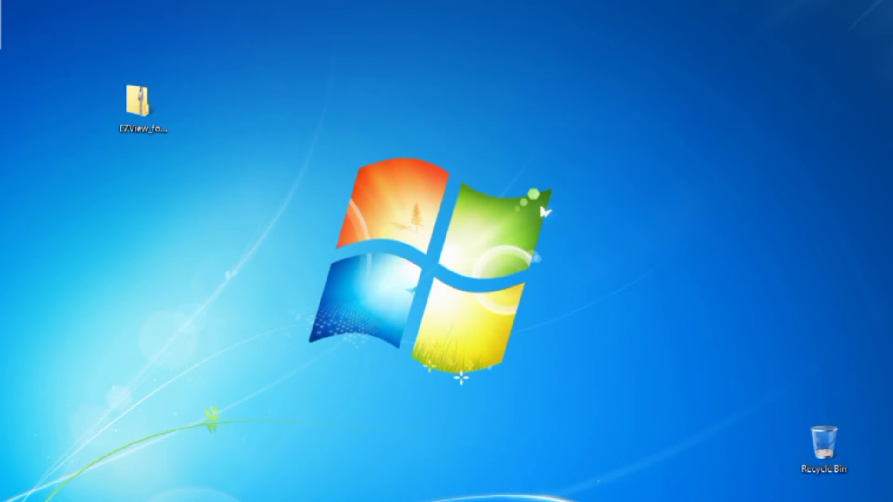
# - Move the EZ View shortcut next to the folder and launch EZ View from it
pyautogui.moveTo(60, 43); pyautogui.dragTo(217, 102)
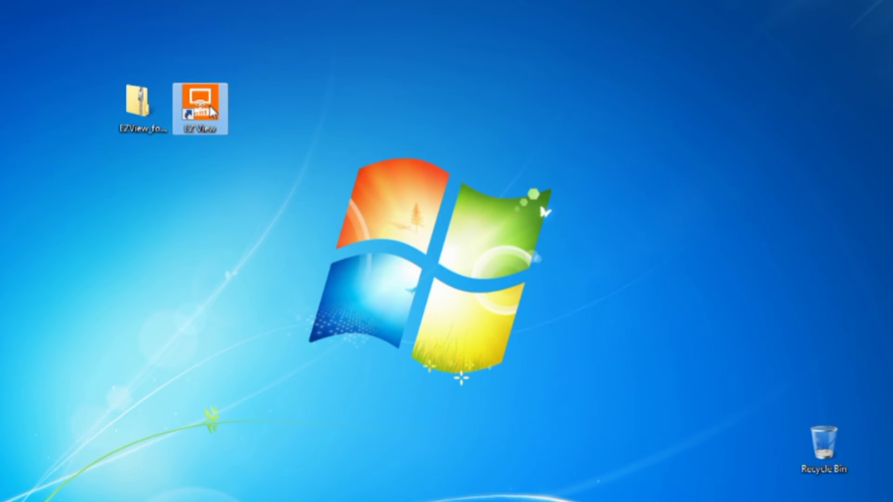
pyautogui.click(205, 180)
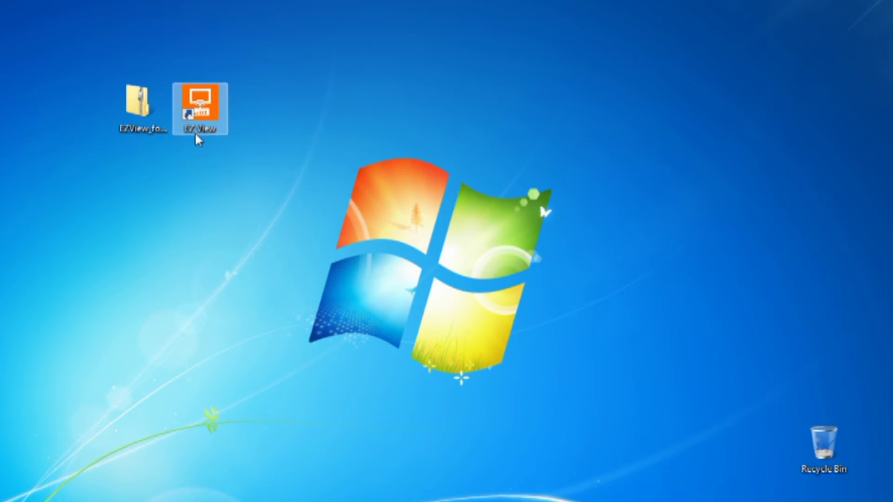
pyautogui.doubleClick(213, 111)
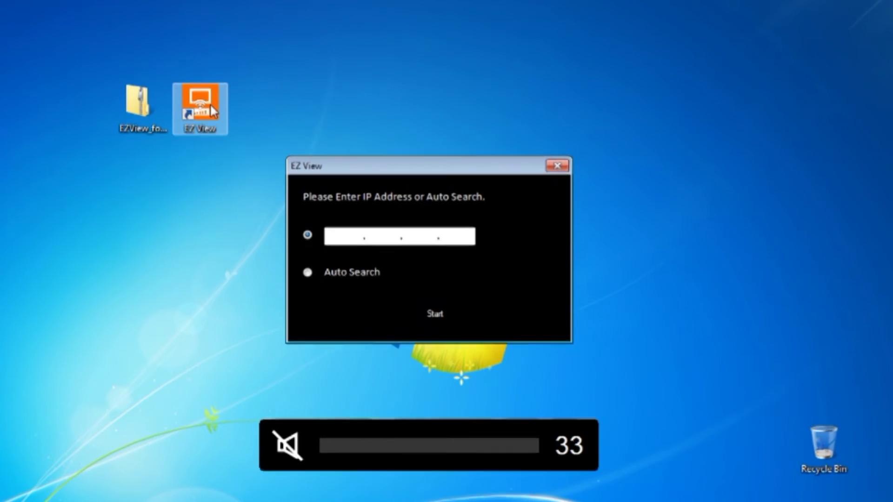
# - Connect EZ View to the panel by entering IP address 192.168.111
pyautogui.click(334, 237)
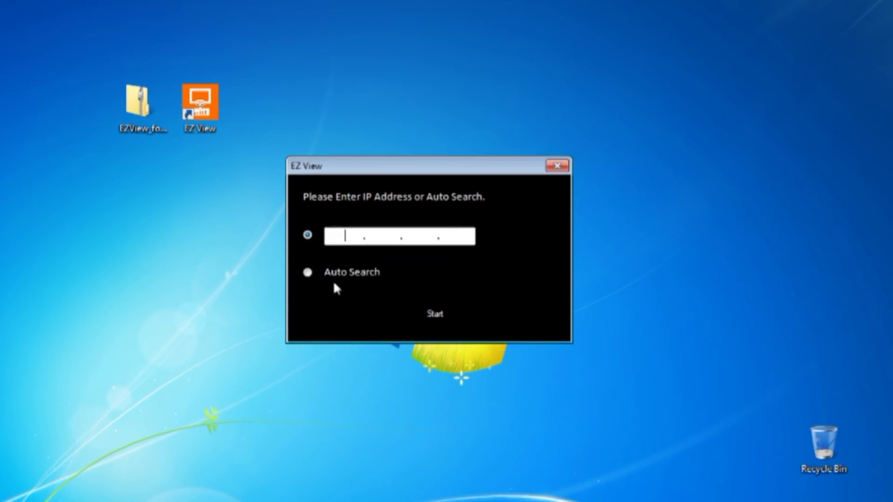
pyautogui.write('192 . 168 . 111 . 1')
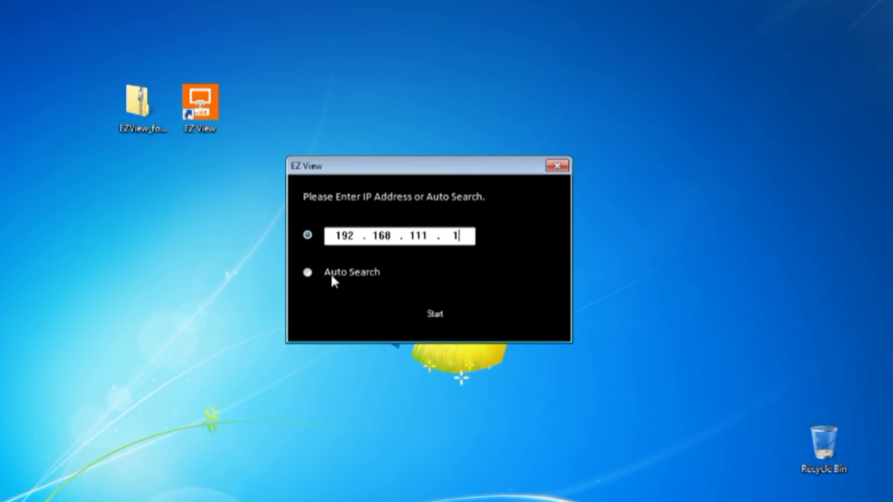
pyautogui.press('Return')
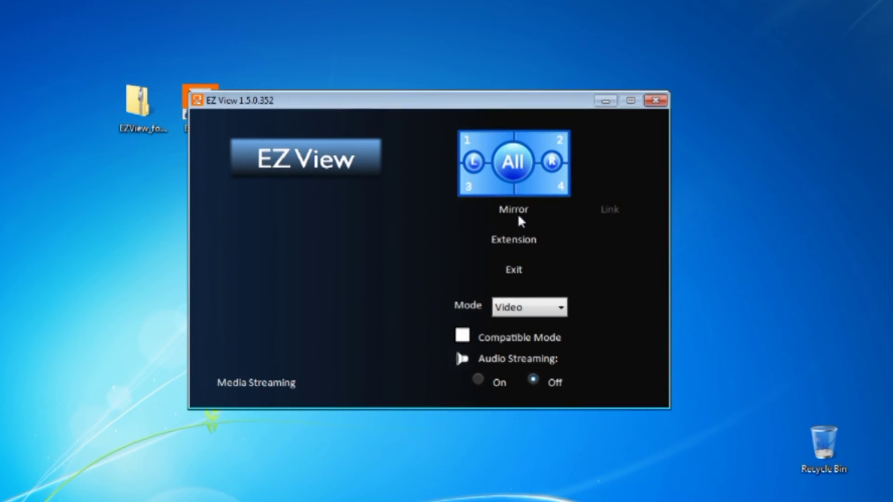
# - Exit and relaunch EZ View, then connect to the panel using Auto Search
pyautogui.click(509, 271)
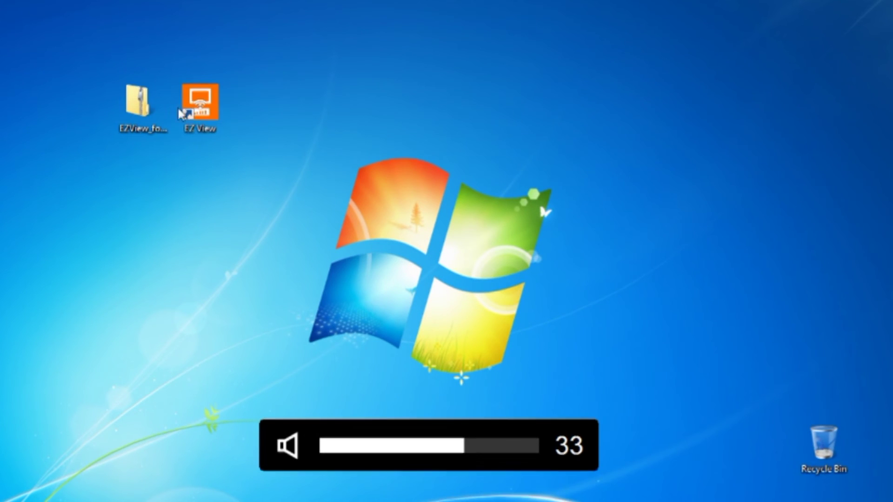
pyautogui.doubleClick(207, 120)
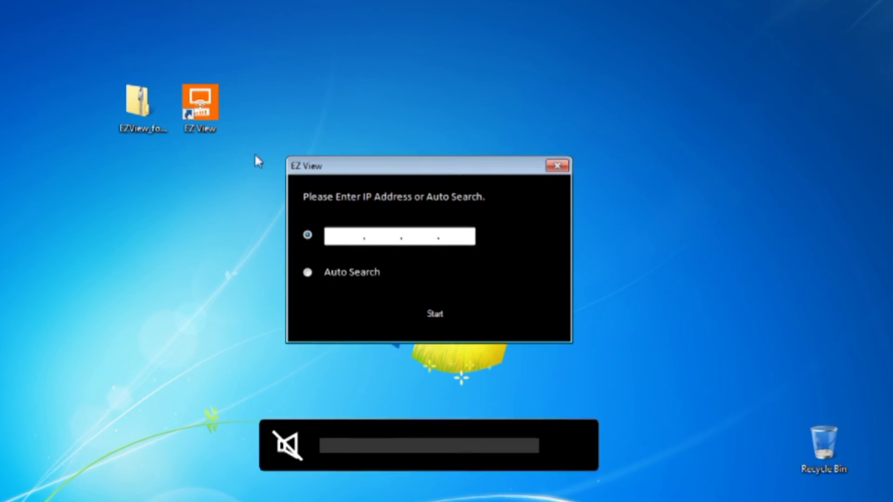
pyautogui.click(309, 273)
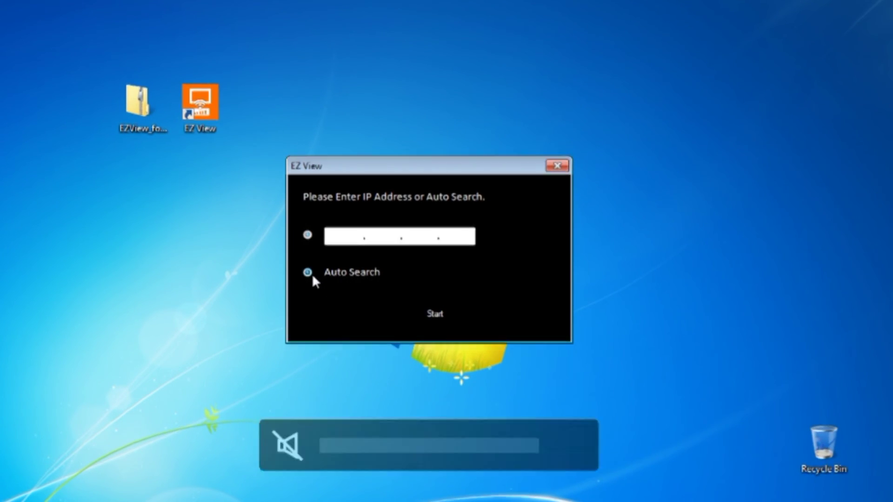
pyautogui.click(432, 314)
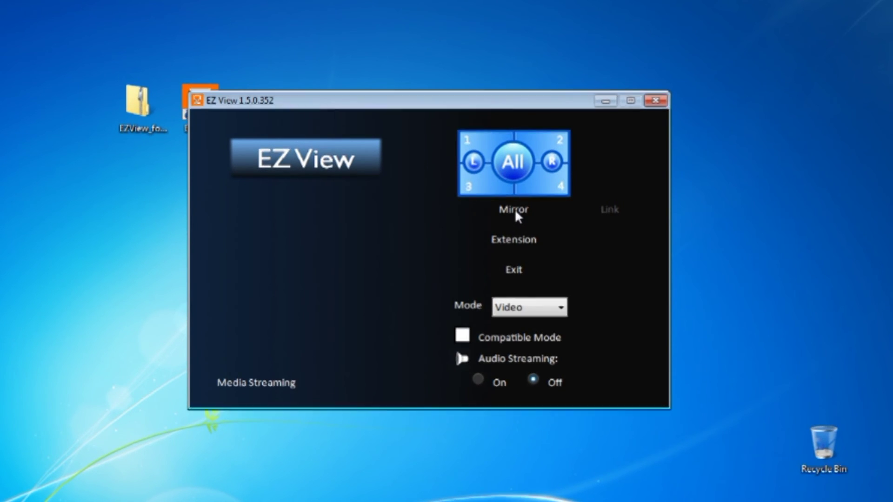
# - Start Mirror mode and place the cursor in the Passcode field
pyautogui.click(515, 210)
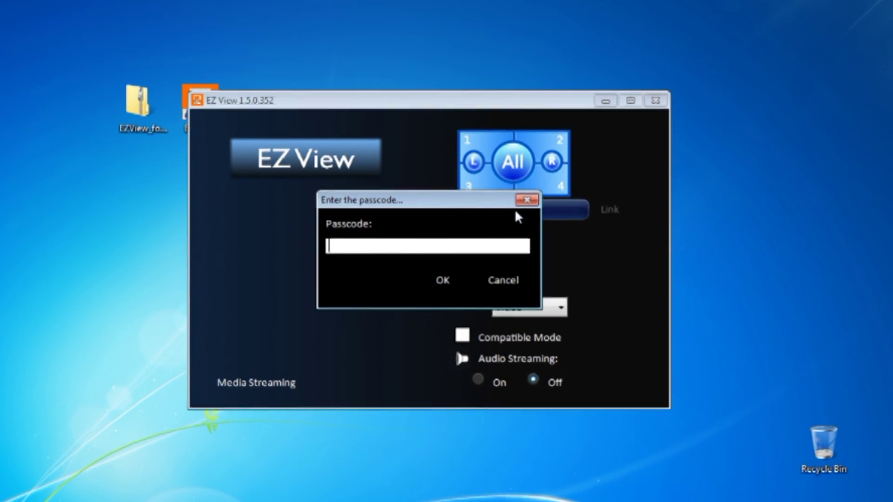
pyautogui.click(440, 249)
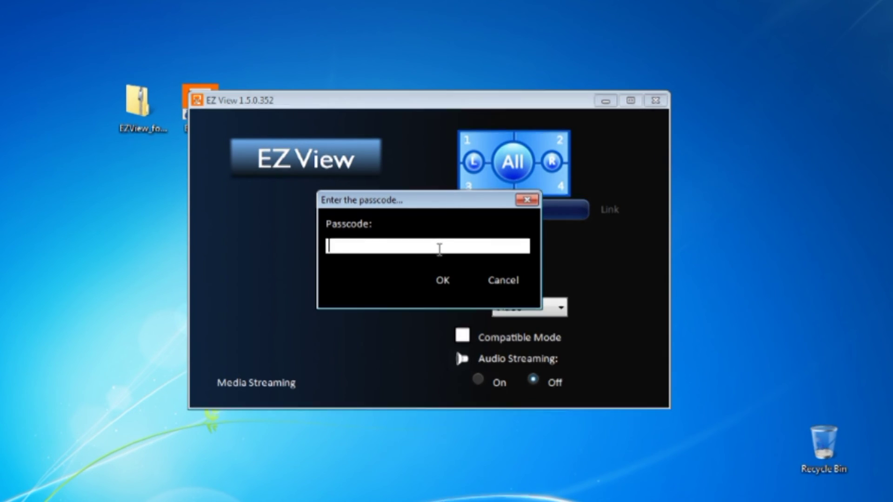